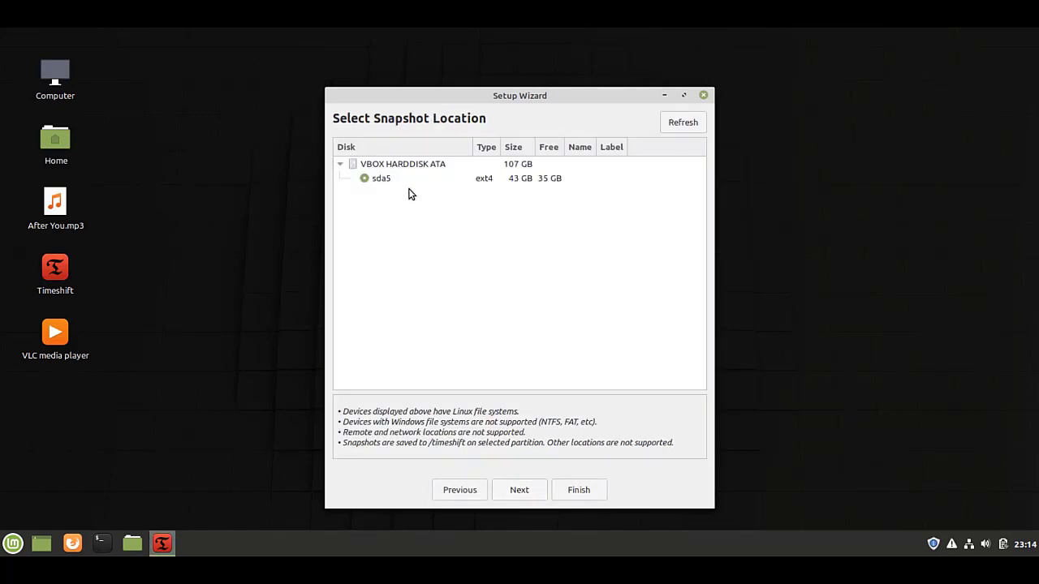
Complete the snapshot setup with sda5 as location, daily snapshots disabled and all user home directories excluded.
click(518, 491)
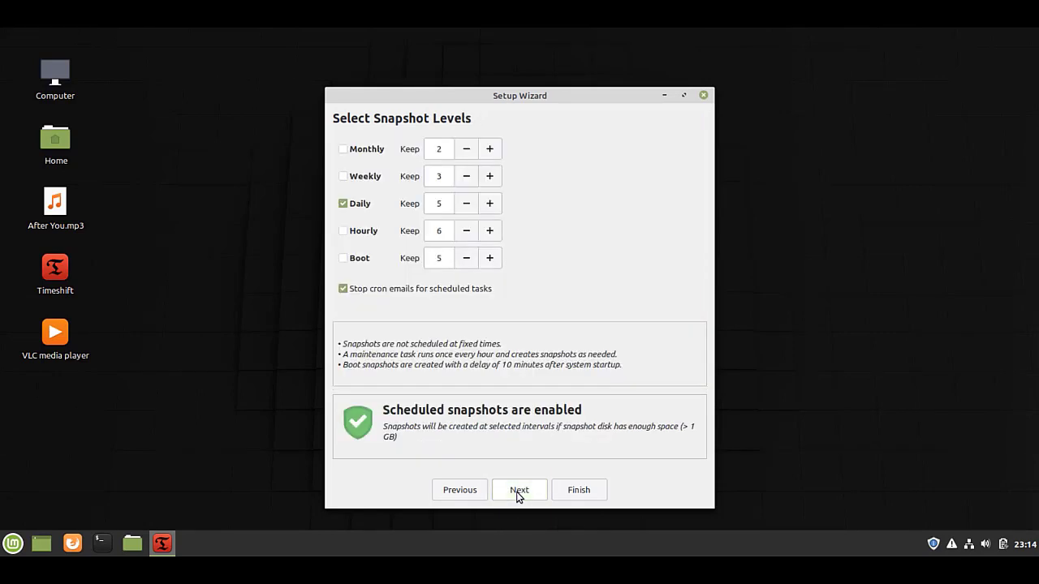
click(357, 205)
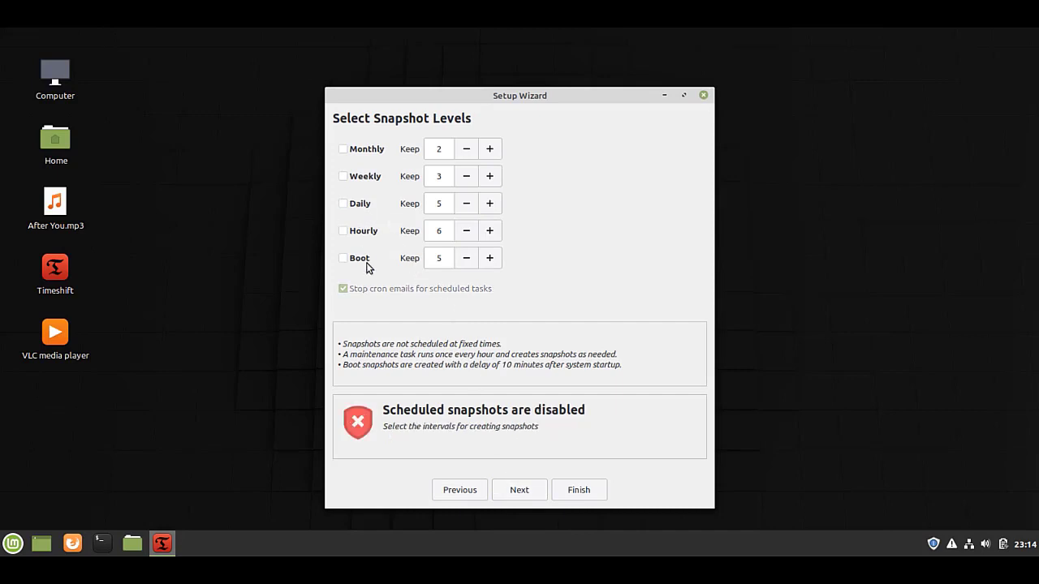
click(523, 493)
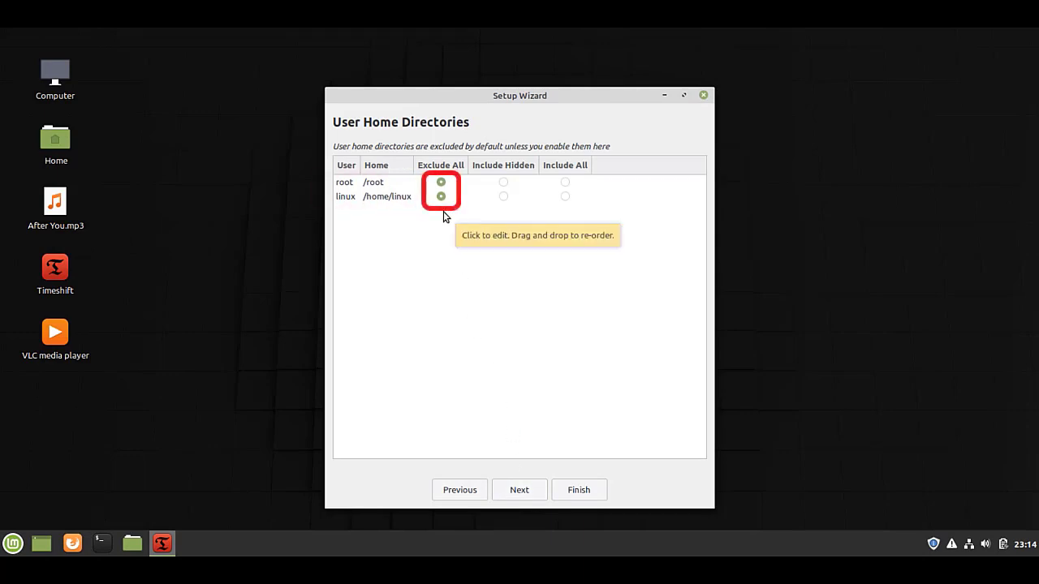
click(524, 491)
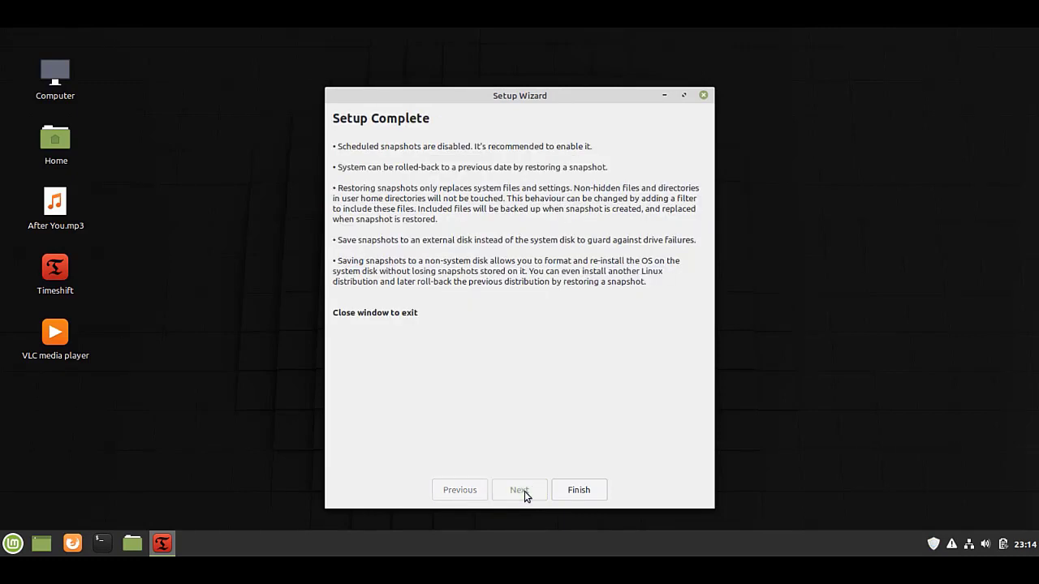
click(588, 495)
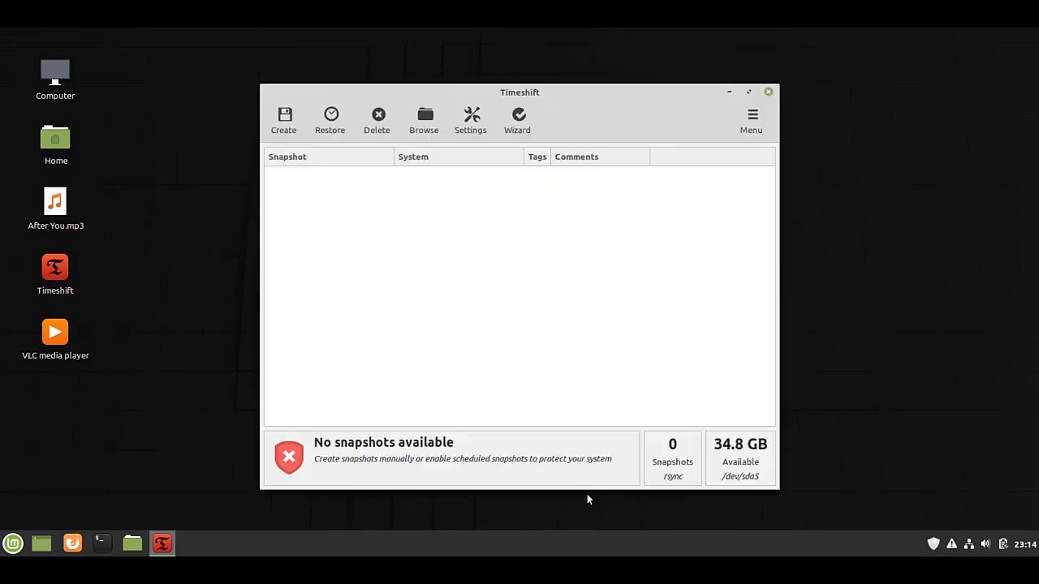
Create a system snapshot and give it the comment "Exclude User Files".
click(296, 126)
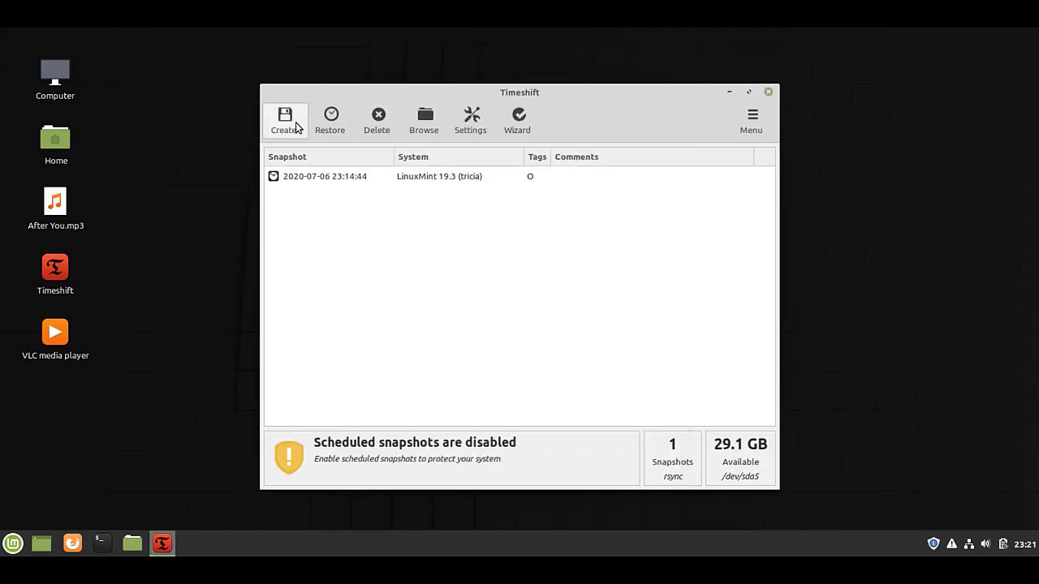
click(568, 178)
click(576, 180)
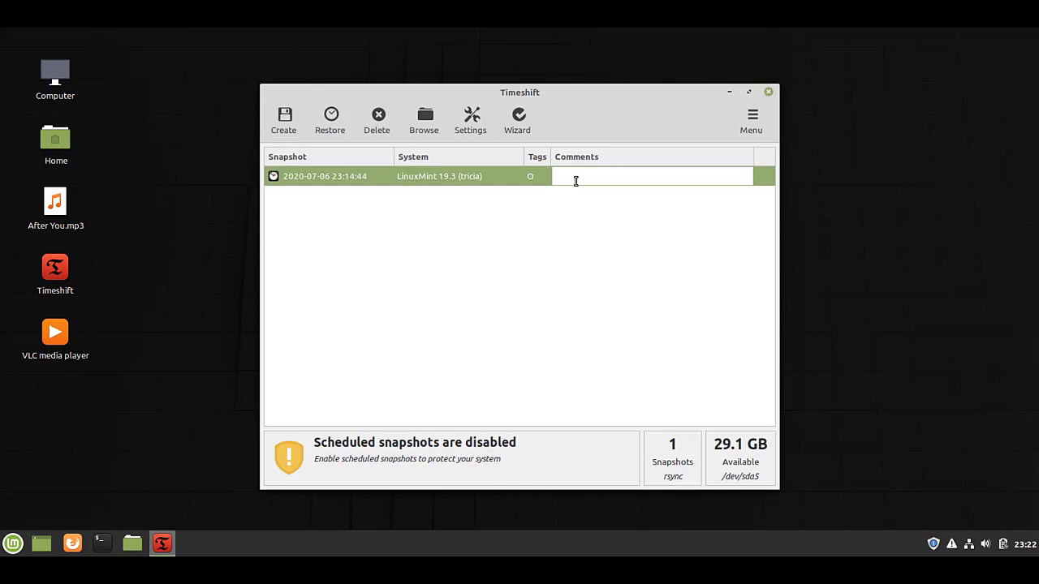
text(Exclude User Files)
key(Return)
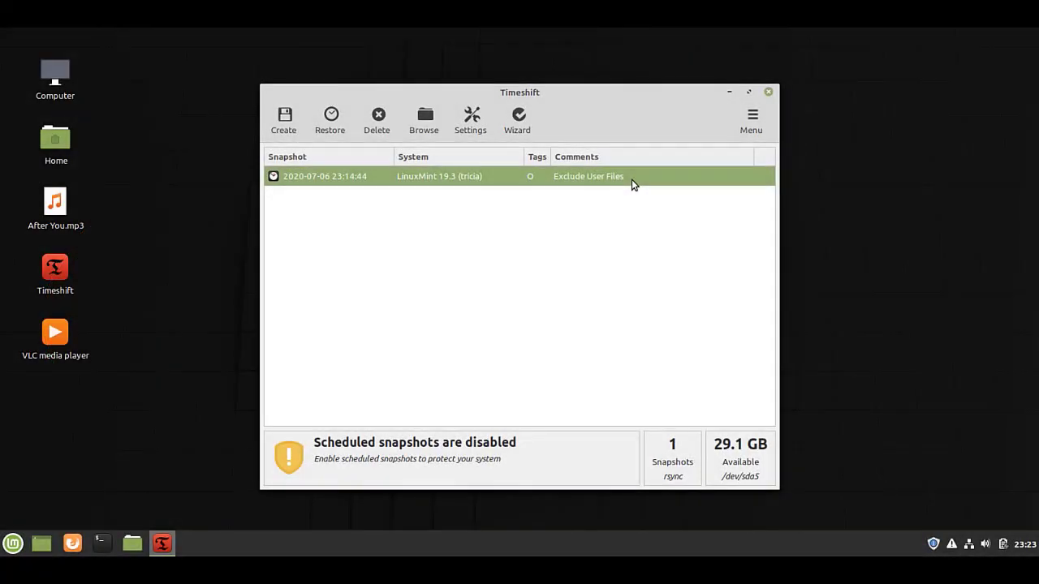
Rerun the setup wizard with RSYNC and sda5, setting the root and linux home directories to Include All.
click(517, 123)
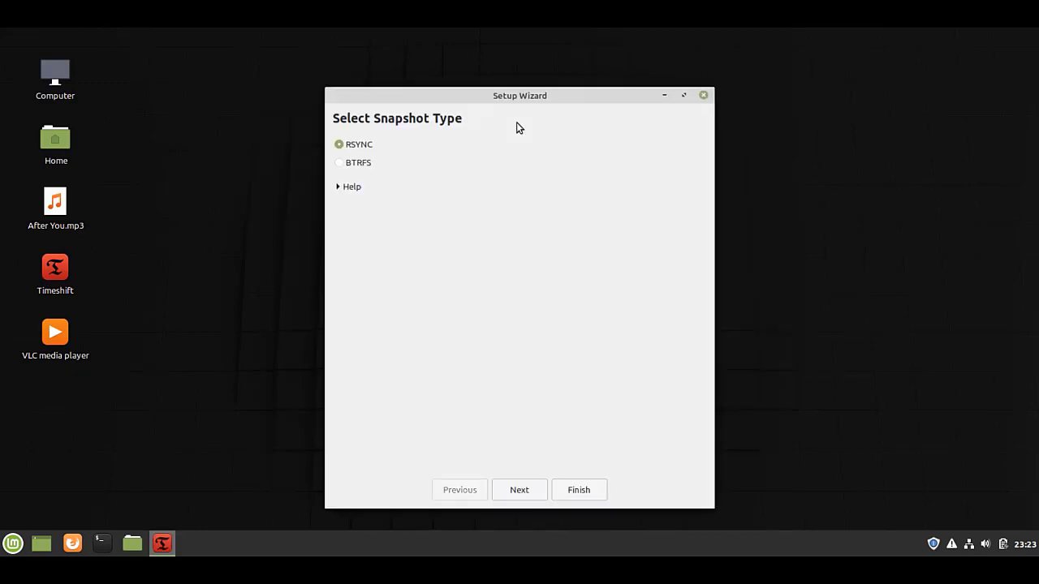
click(519, 490)
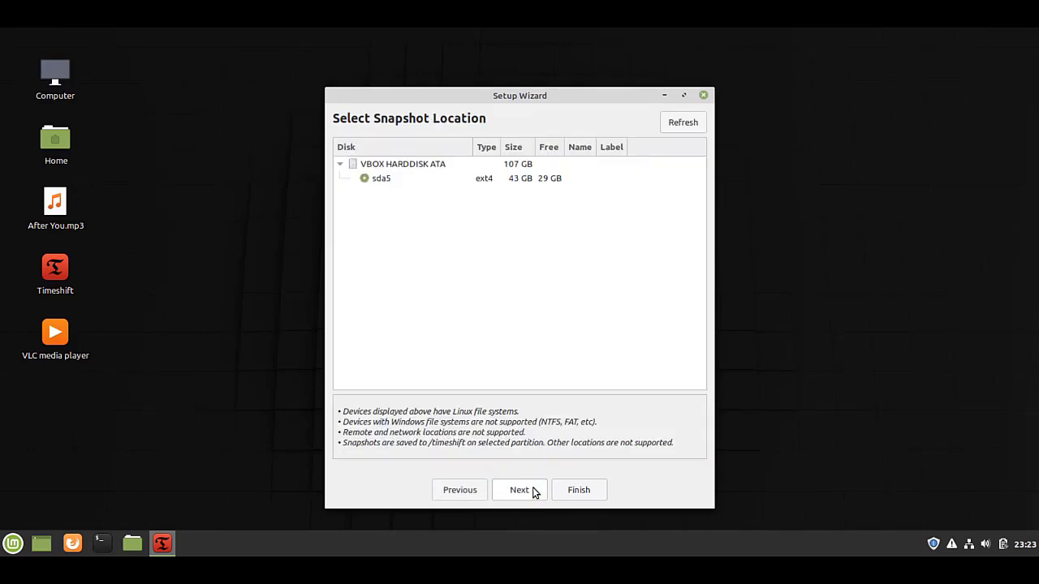
click(524, 490)
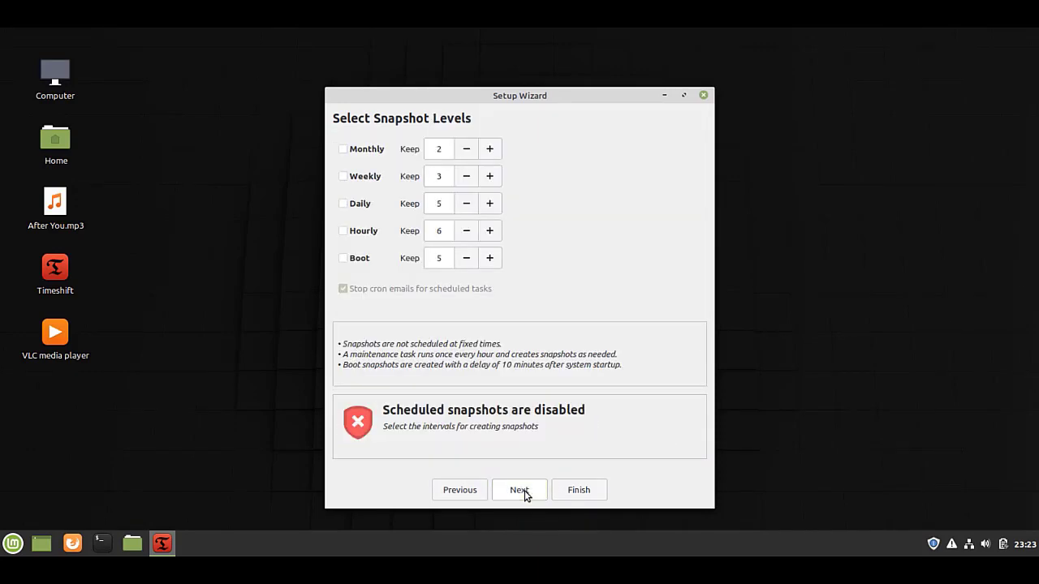
click(527, 488)
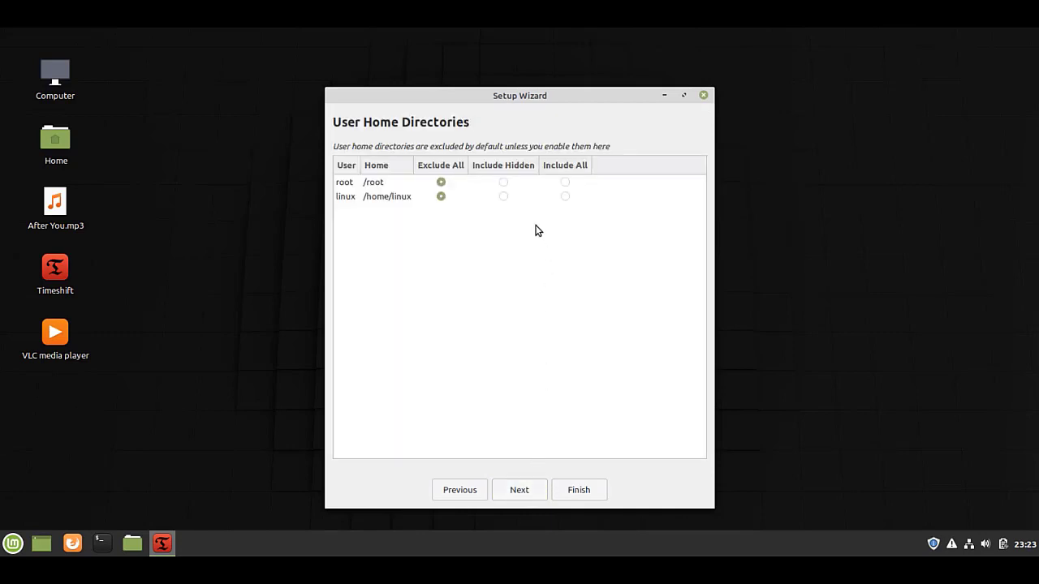
click(503, 183)
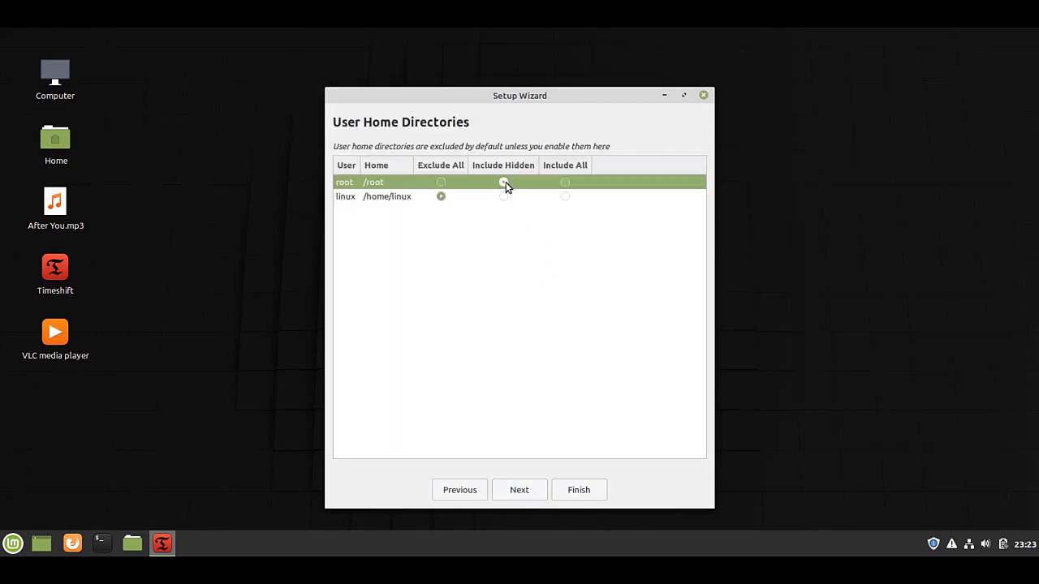
click(565, 182)
click(566, 197)
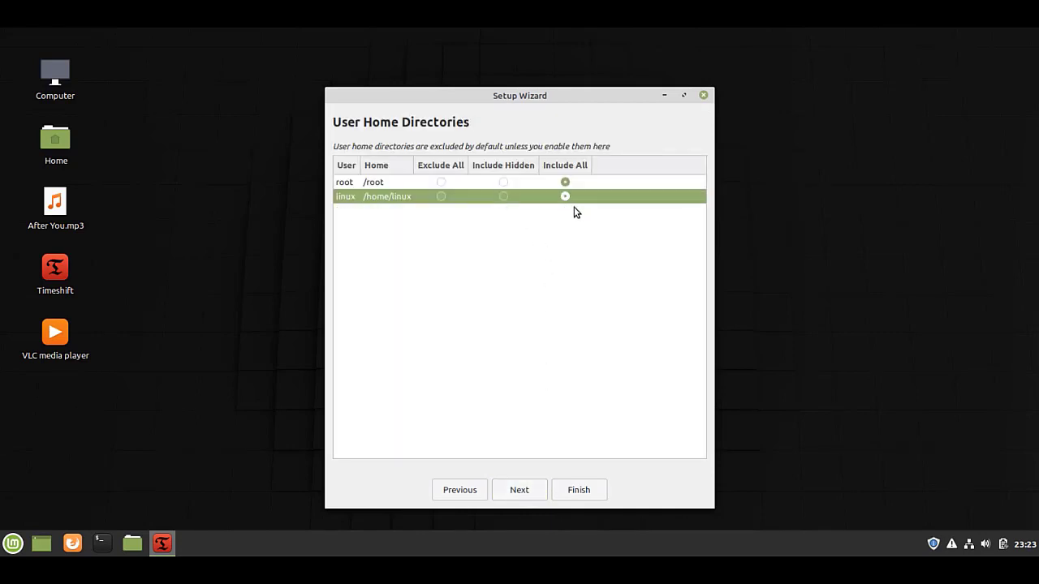
click(536, 491)
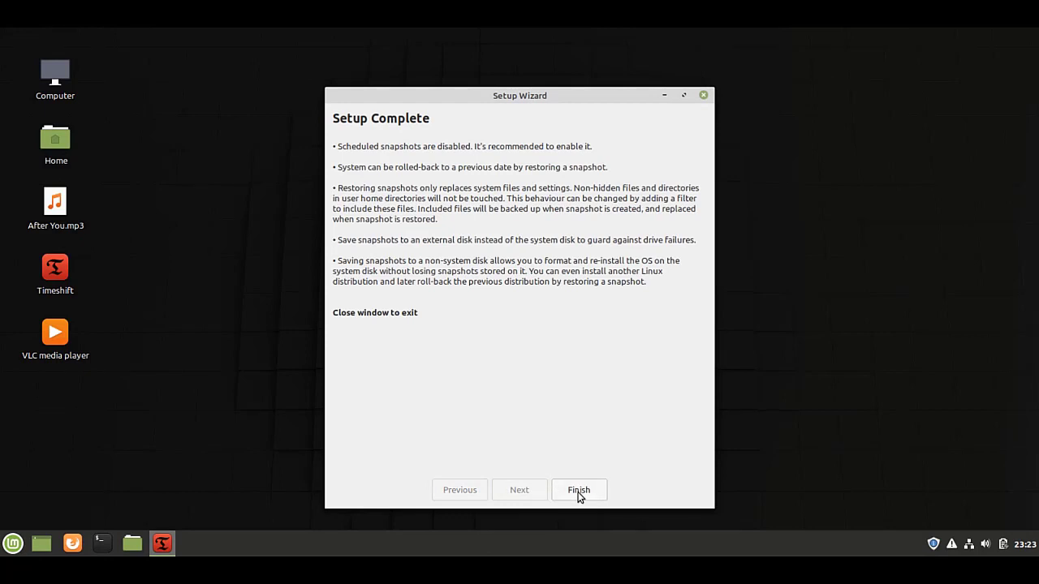
click(578, 491)
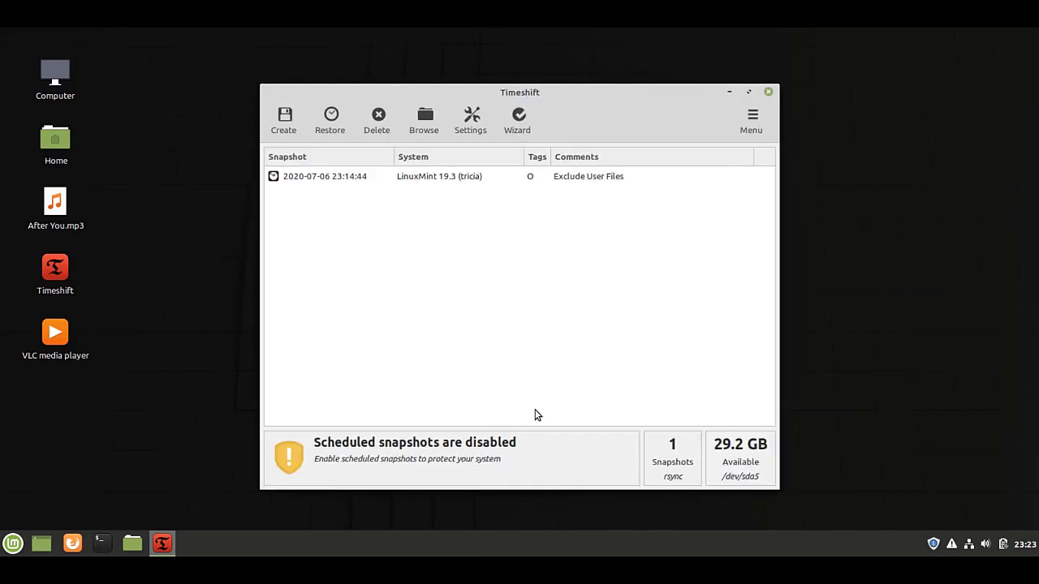
Create a second system snapshot and give it the comment "Include User Files".
click(283, 130)
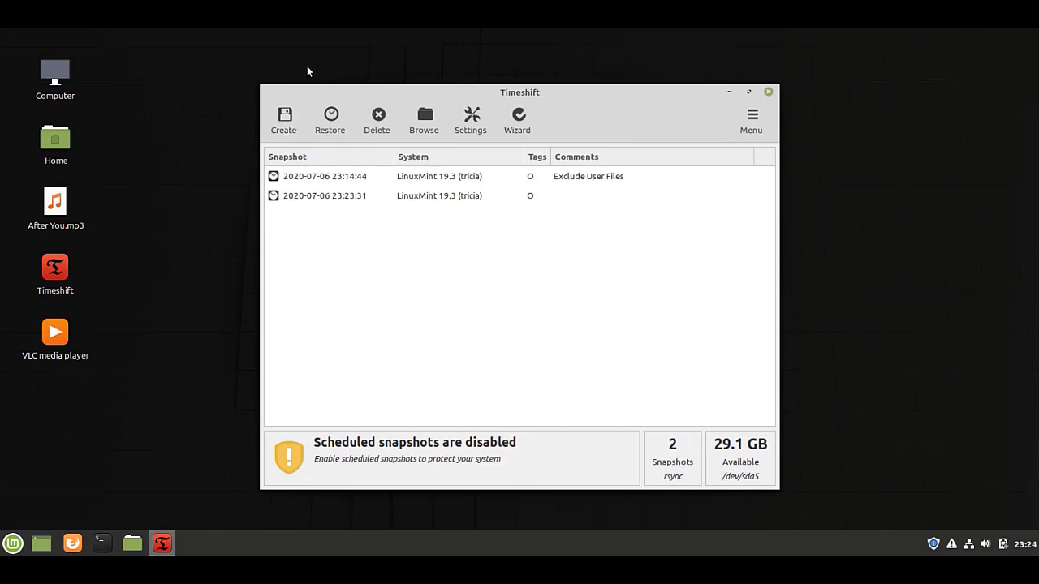
double_click(580, 196)
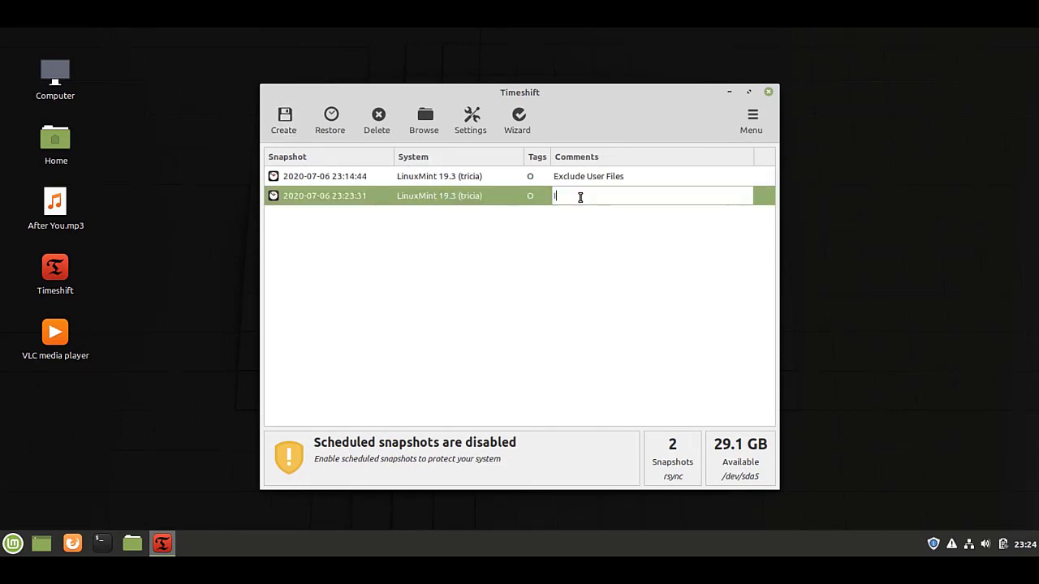
text(Includ)
text(e User)
text( Filwa)
key(BackSpace)
key(BackSpace)
text(es)
key(Return)
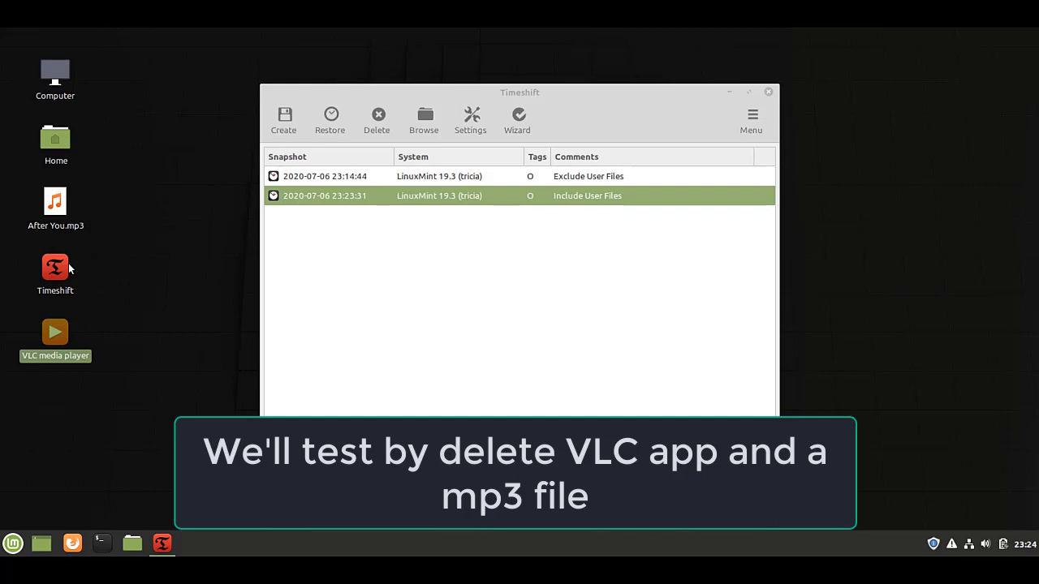
Uninstall VLC media player, entering the account password to authenticate and confirming the package removal.
click(57, 210)
click(125, 276)
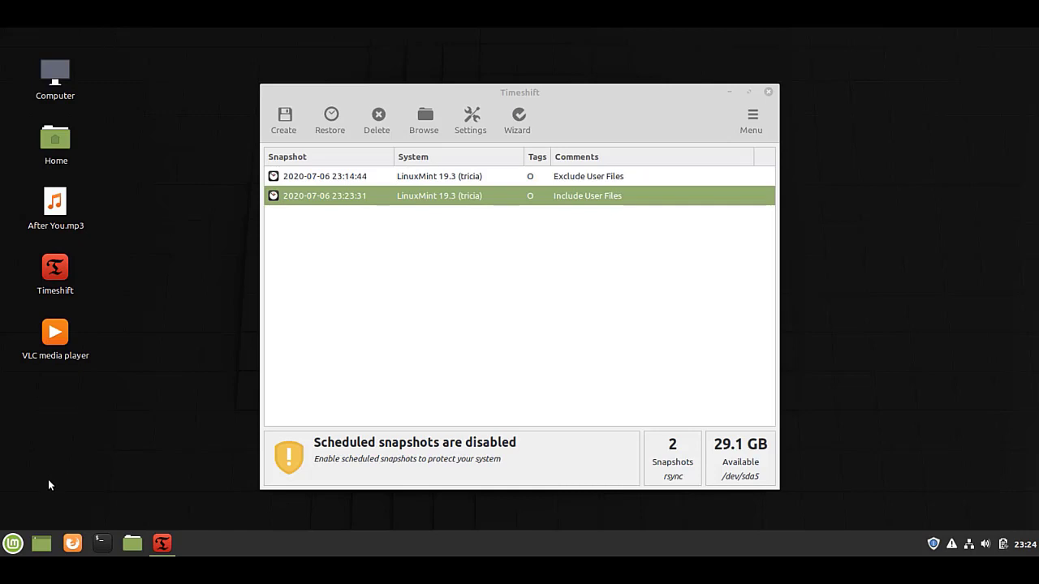
click(13, 543)
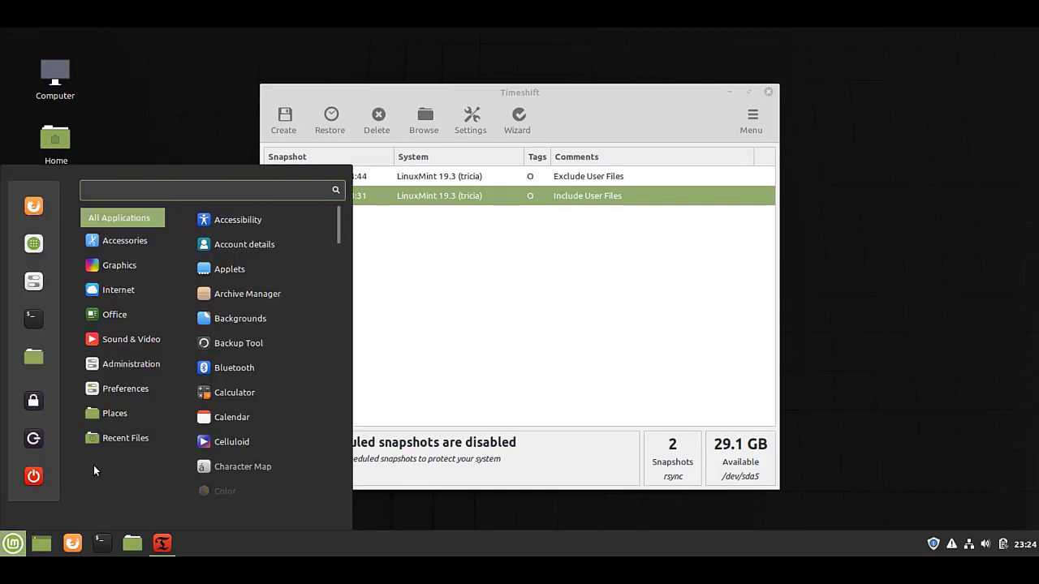
mouse_move(141, 341)
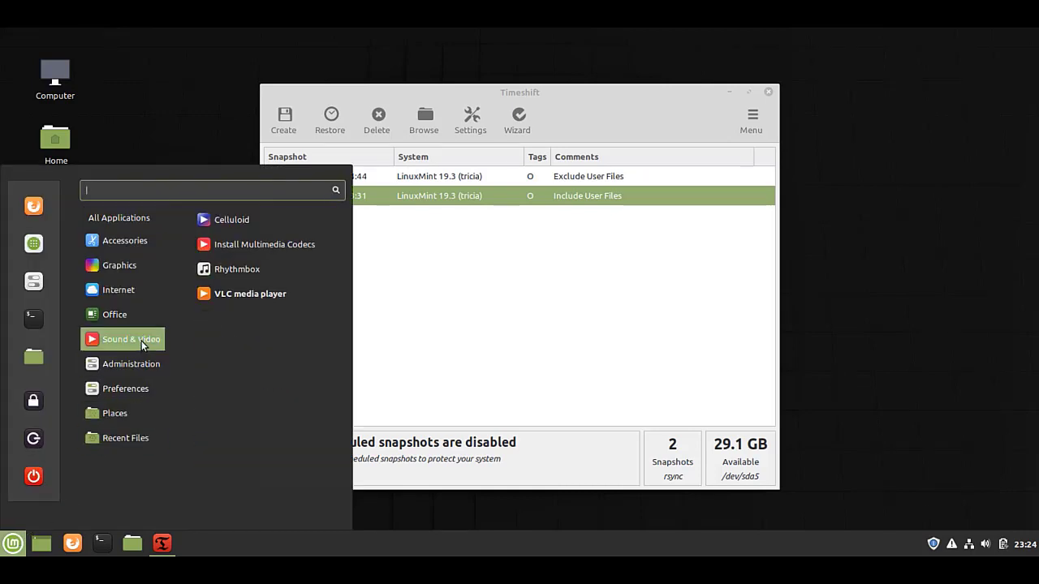
right_click(264, 293)
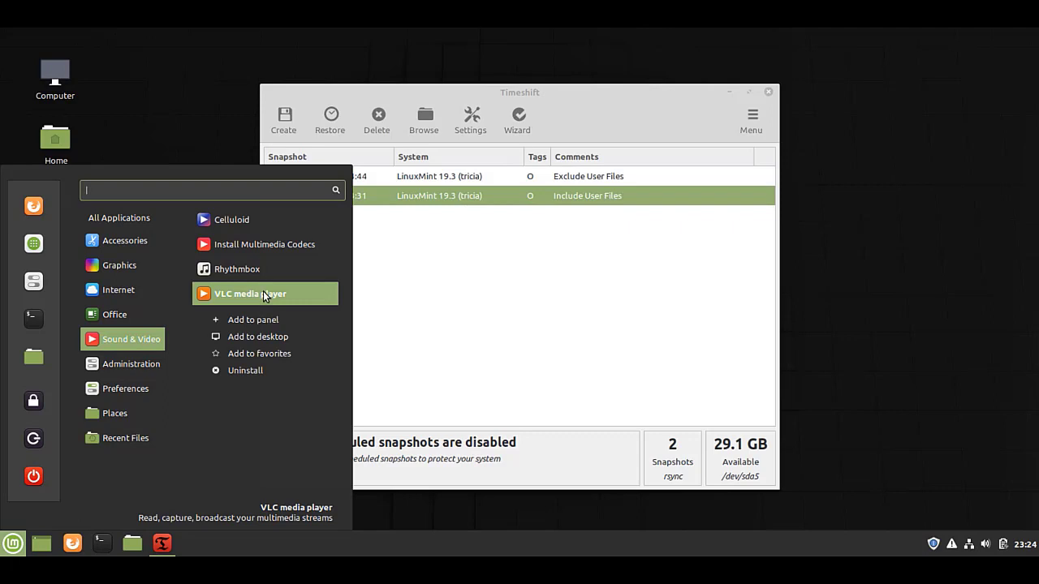
click(255, 367)
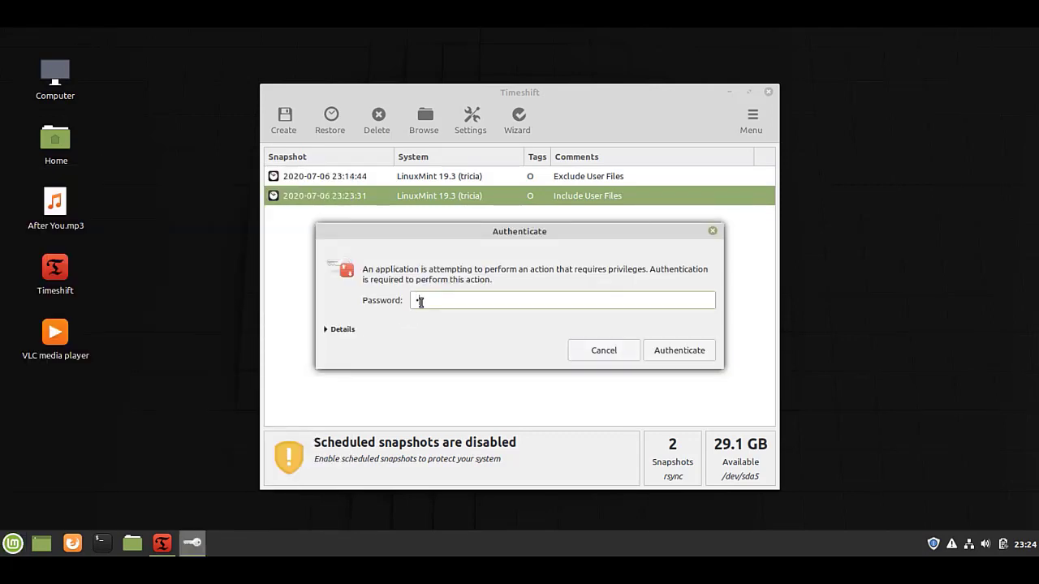
key(Return)
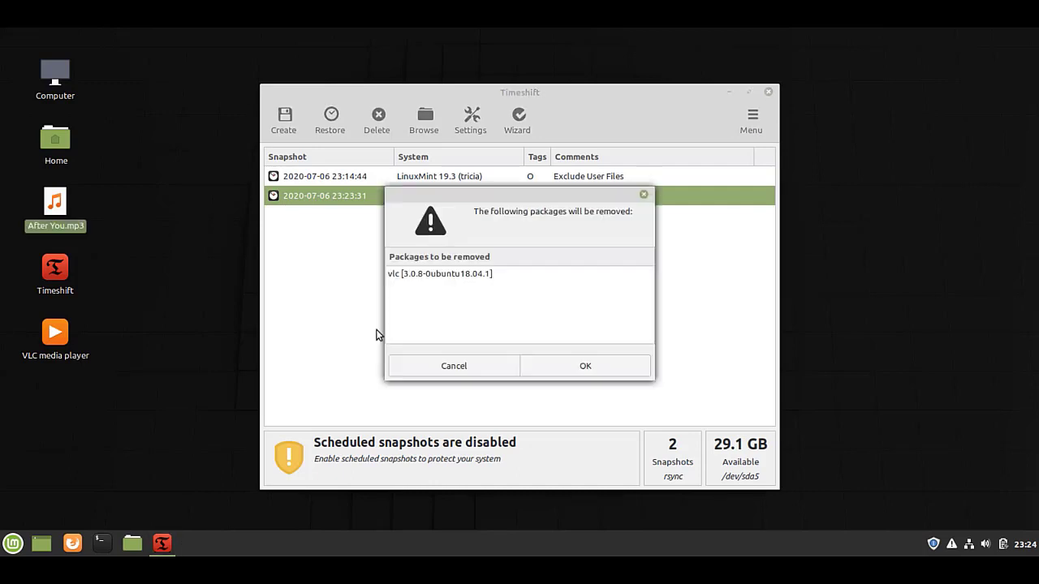
click(599, 368)
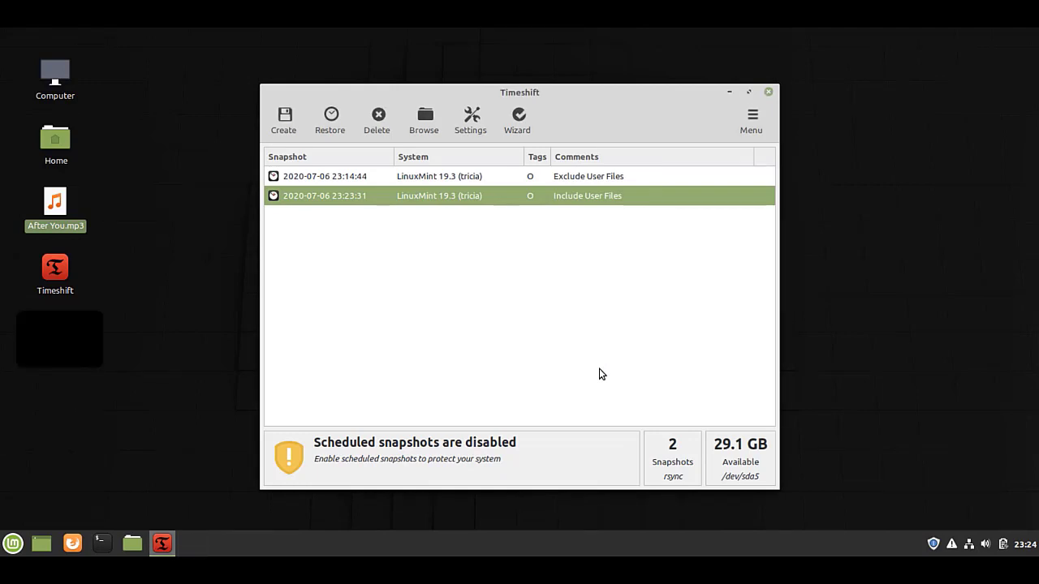
Delete the After You.mp3 file from the desktop.
click(54, 207)
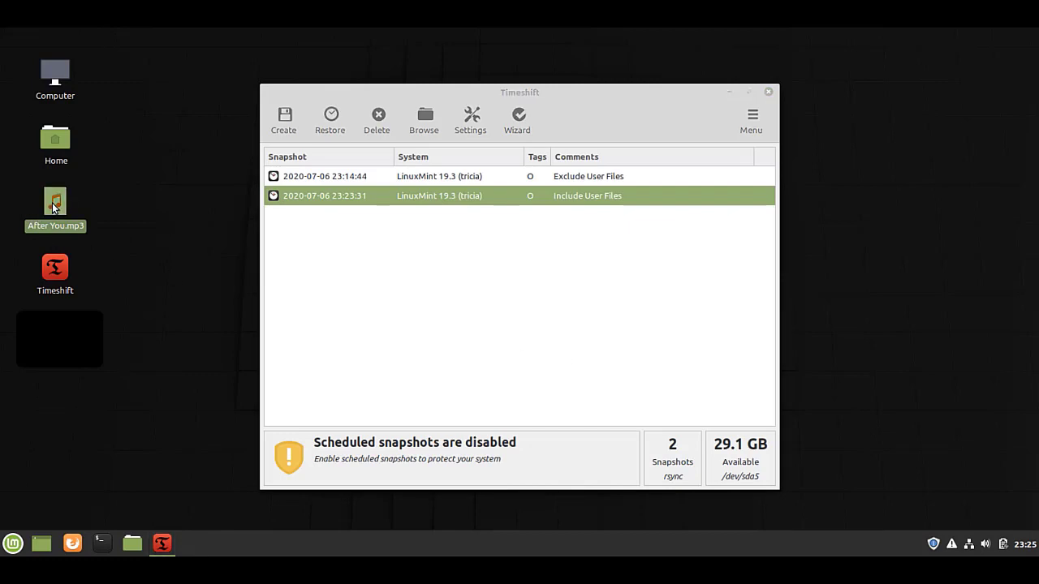
key(Delete)
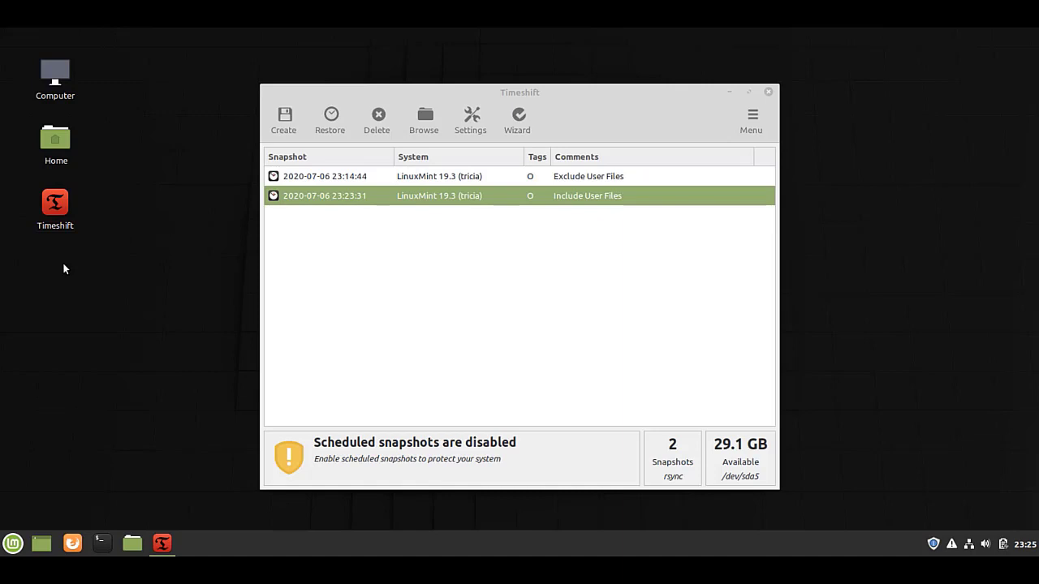
Restore the "Exclude User Files" snapshot to sda5, keeping /boot and /home on the root device.
click(360, 183)
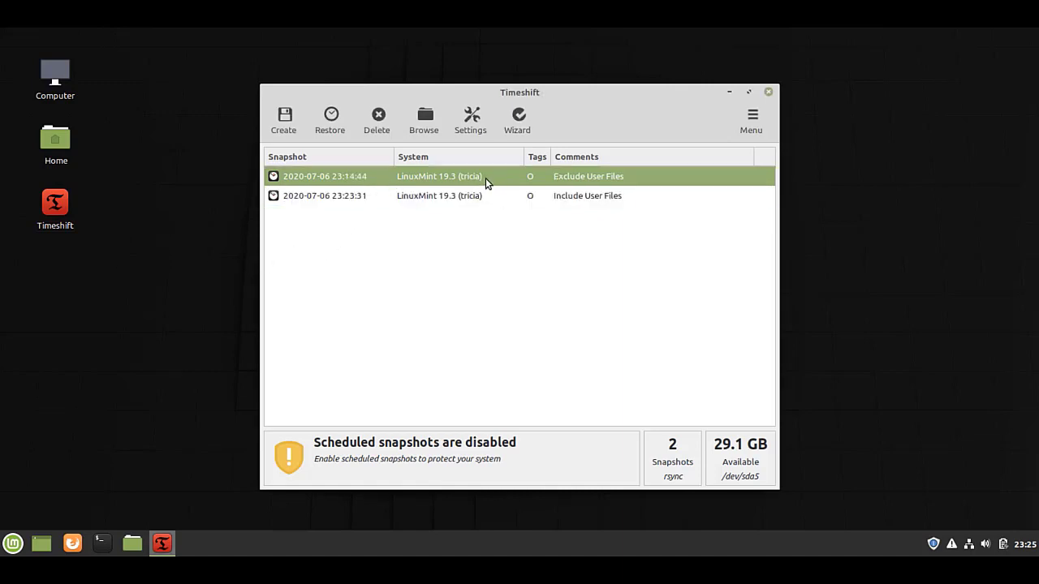
click(343, 120)
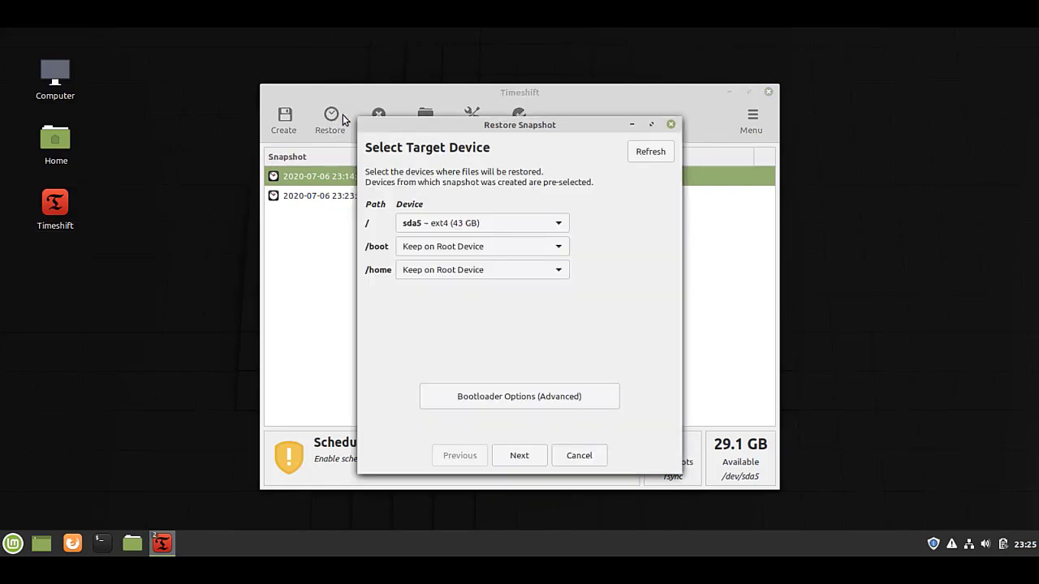
click(520, 456)
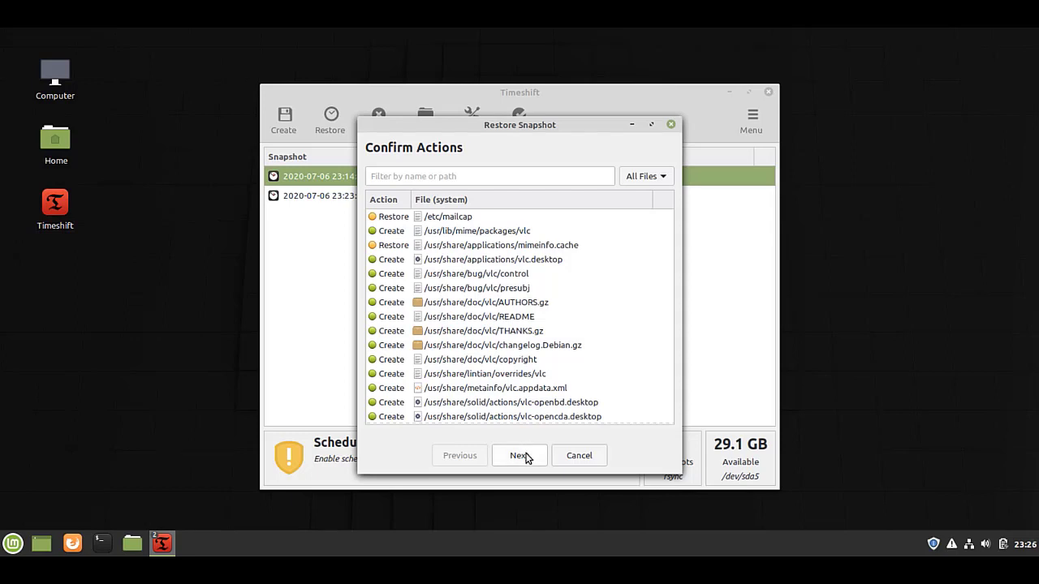
click(526, 459)
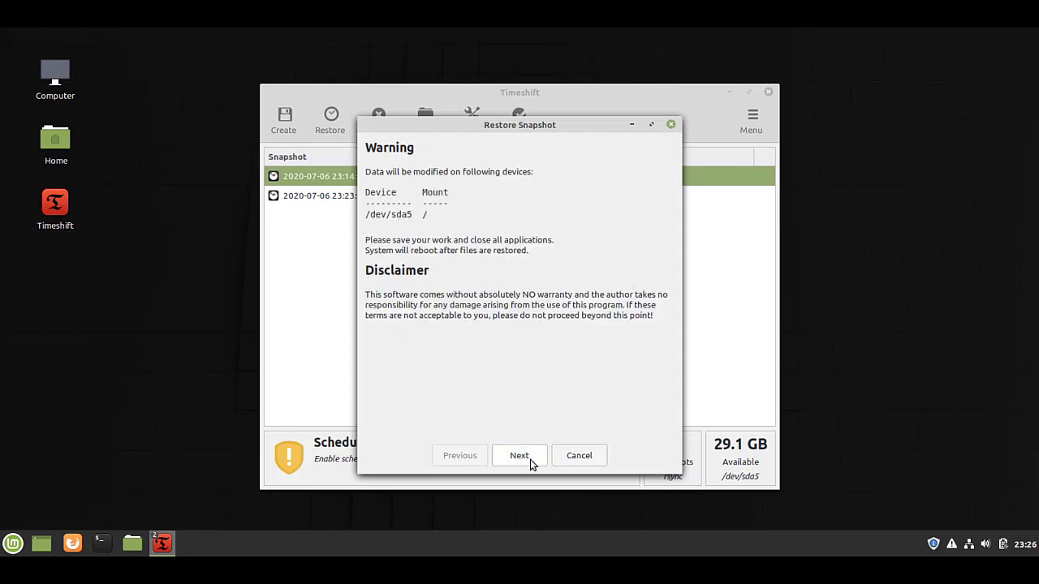
click(530, 460)
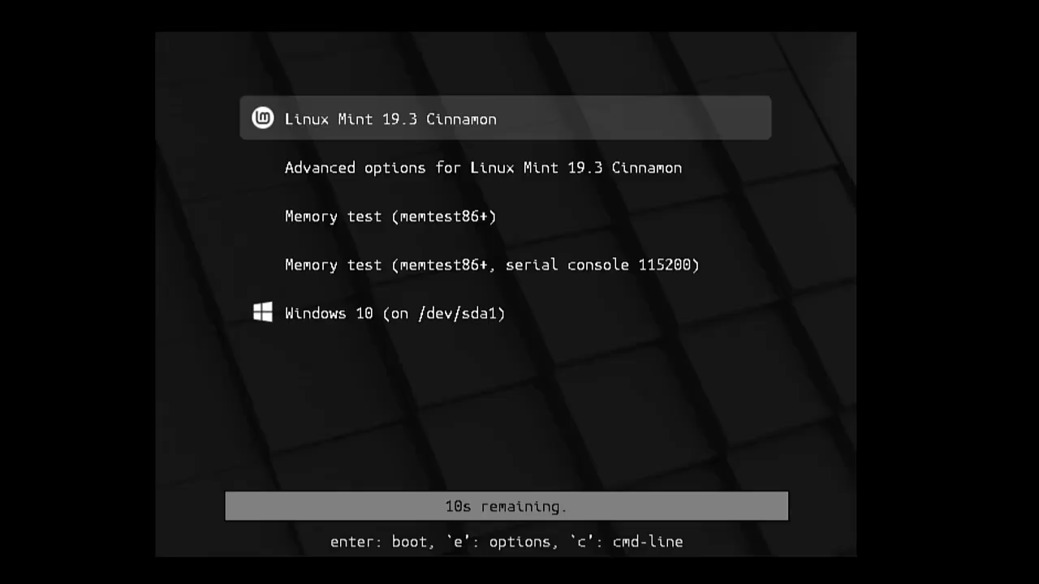
Boot Linux Mint 19.3 Cinnamon and log in to the linux account with its password.
key(Return)
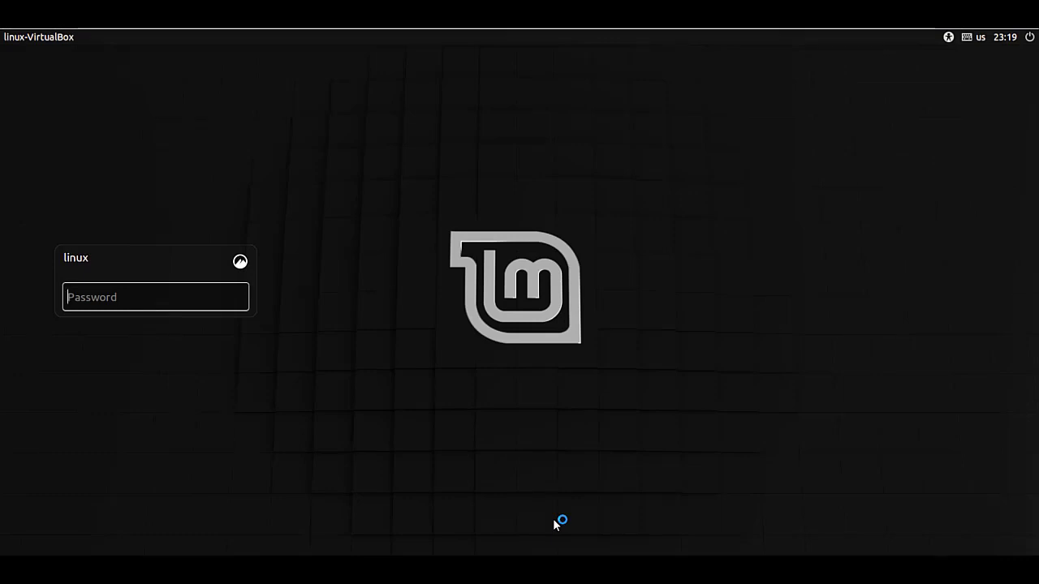
text(l)
key(Return)
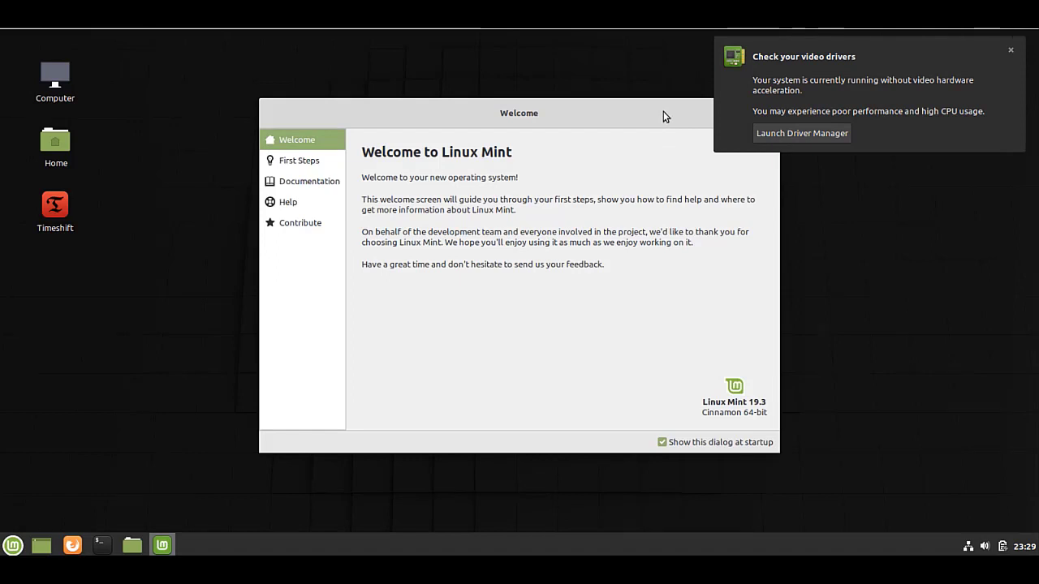
Close the Welcome window and test whether VLC media player is installed by launching it and closing it again.
drag(632, 118, 526, 146)
click(660, 142)
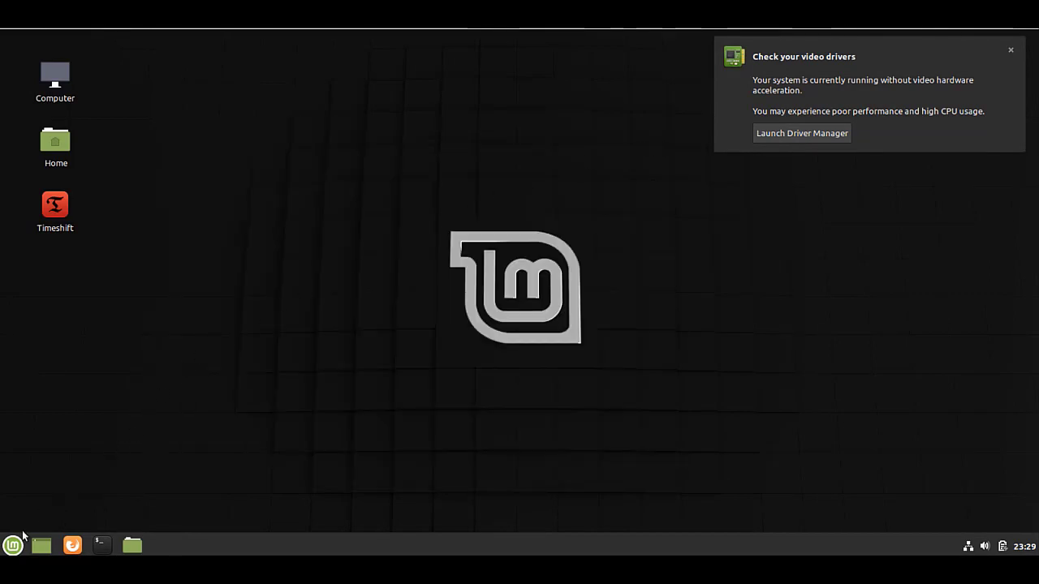
click(13, 544)
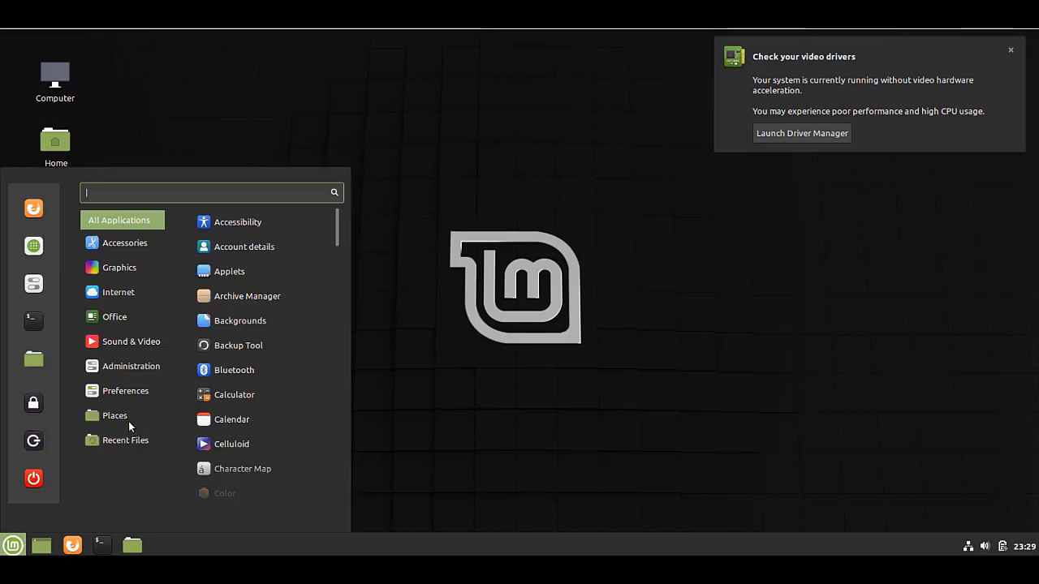
mouse_move(142, 344)
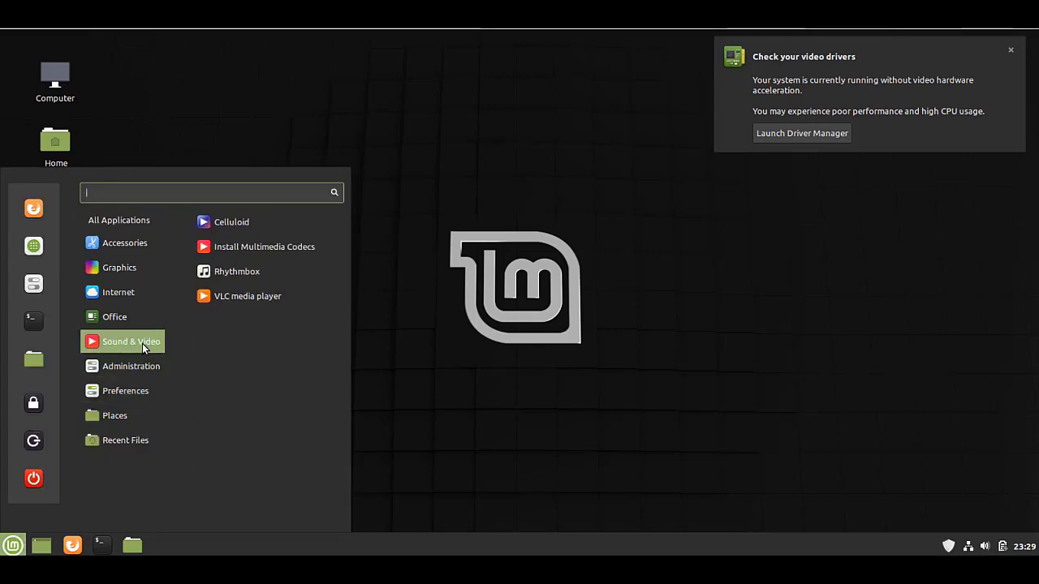
click(301, 300)
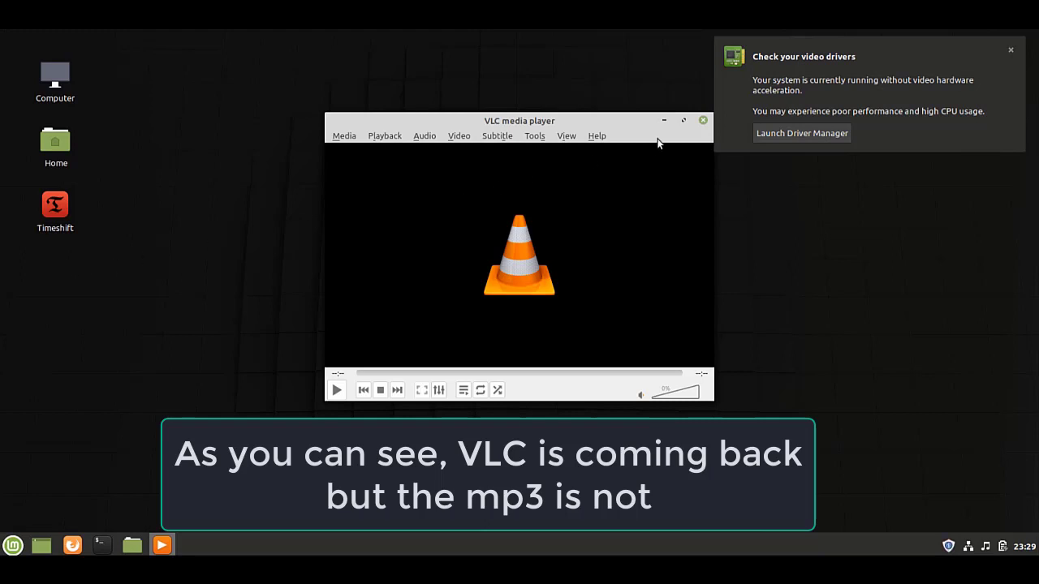
click(702, 122)
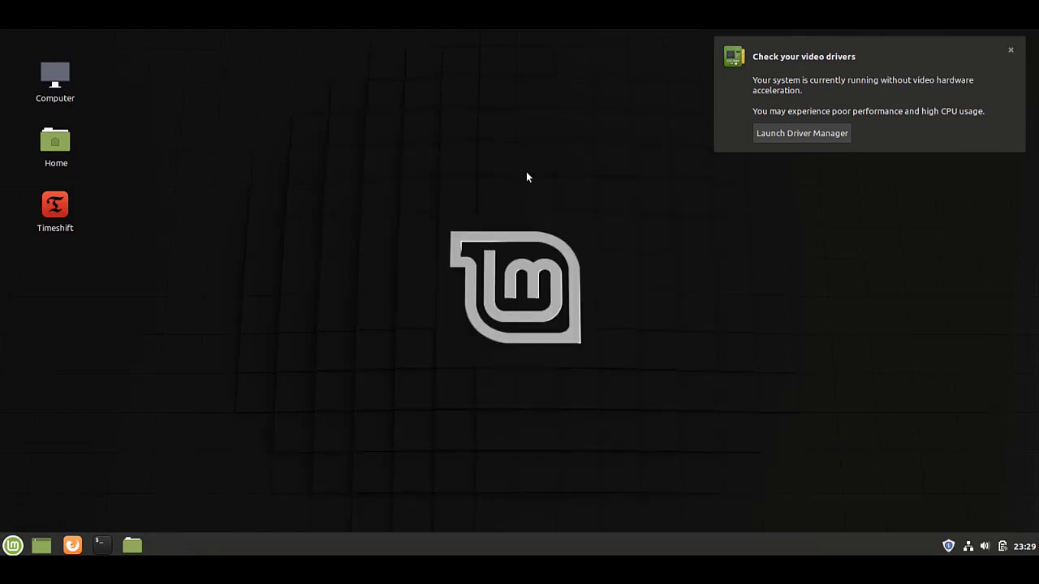
Open Timeshift as administrator, entering the account password to authenticate.
double_click(65, 206)
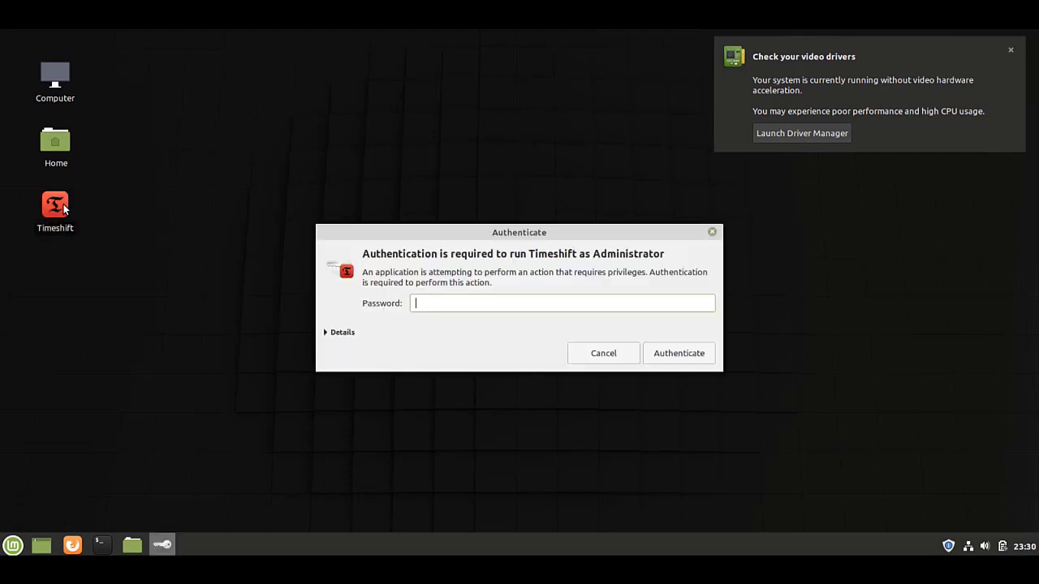
text(*)
key(Return)
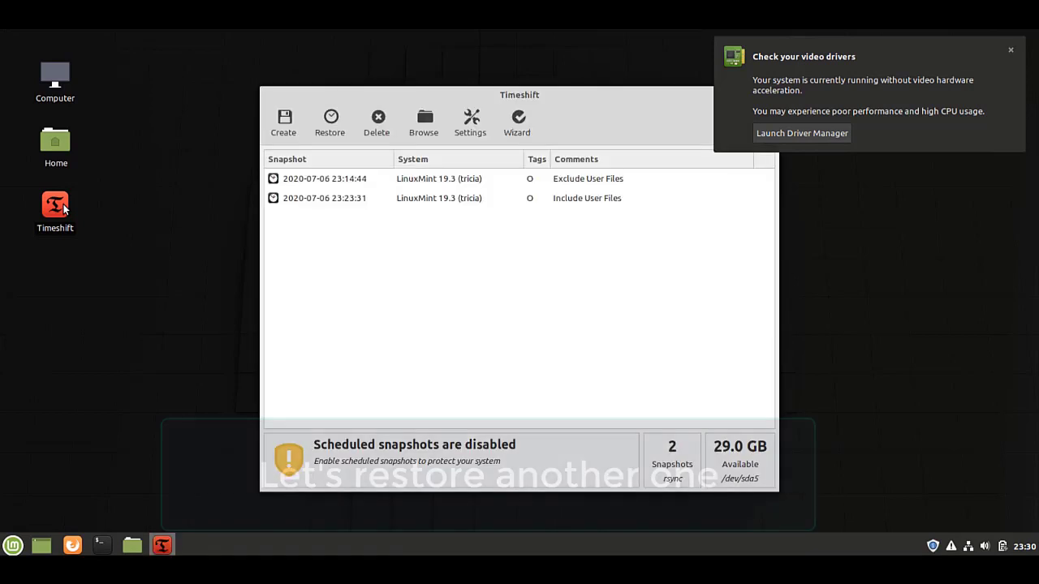
Restore the "Include User Files" snapshot to sda5, keeping /boot and /home on the root device.
click(334, 204)
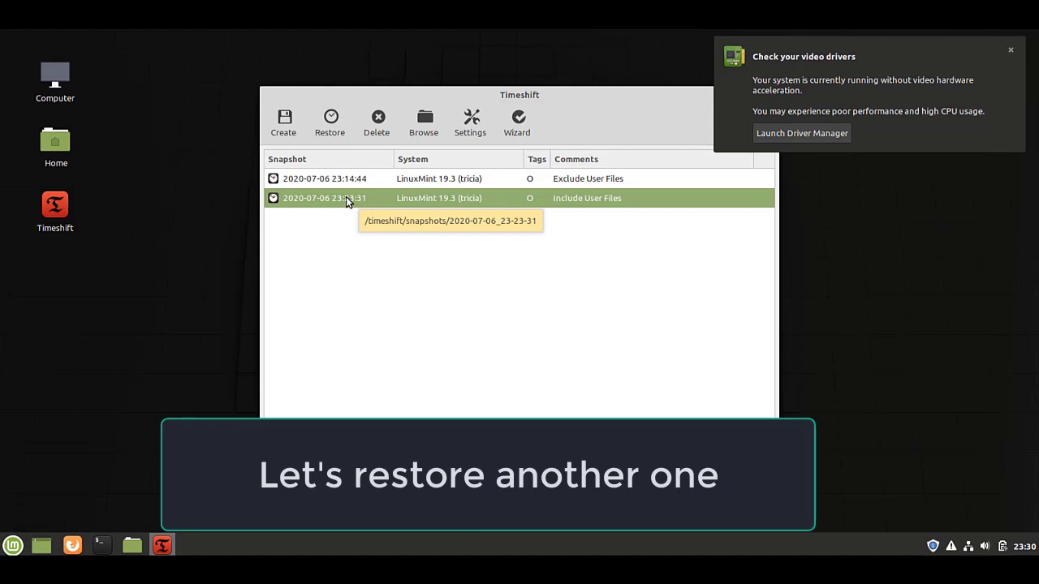
click(340, 129)
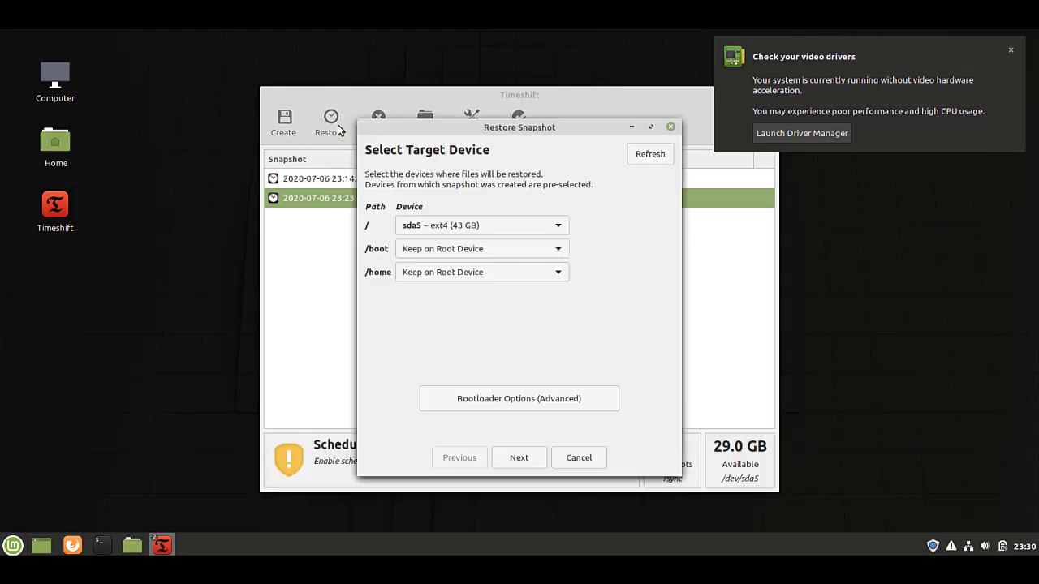
click(519, 458)
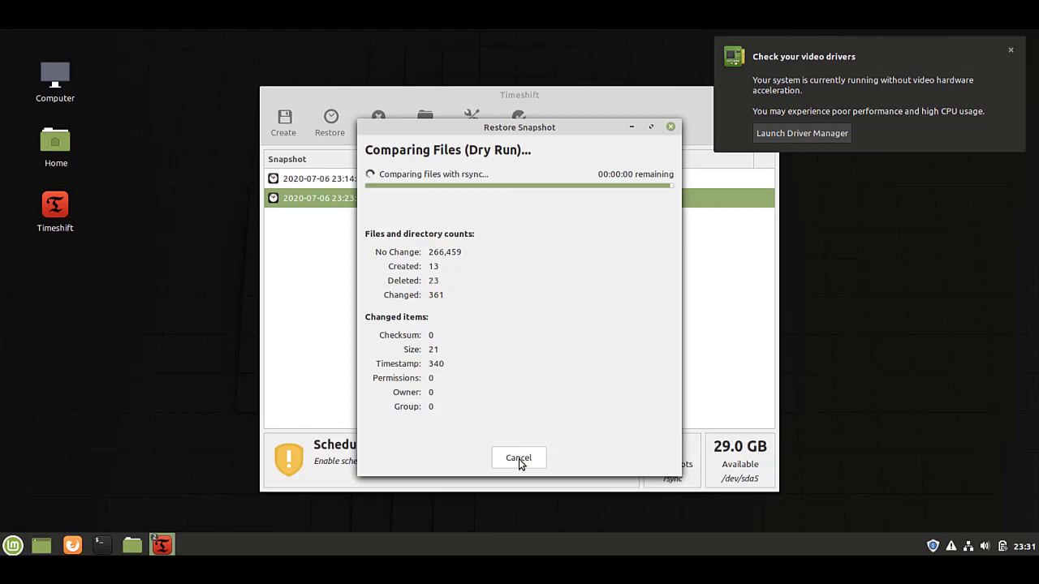
click(518, 458)
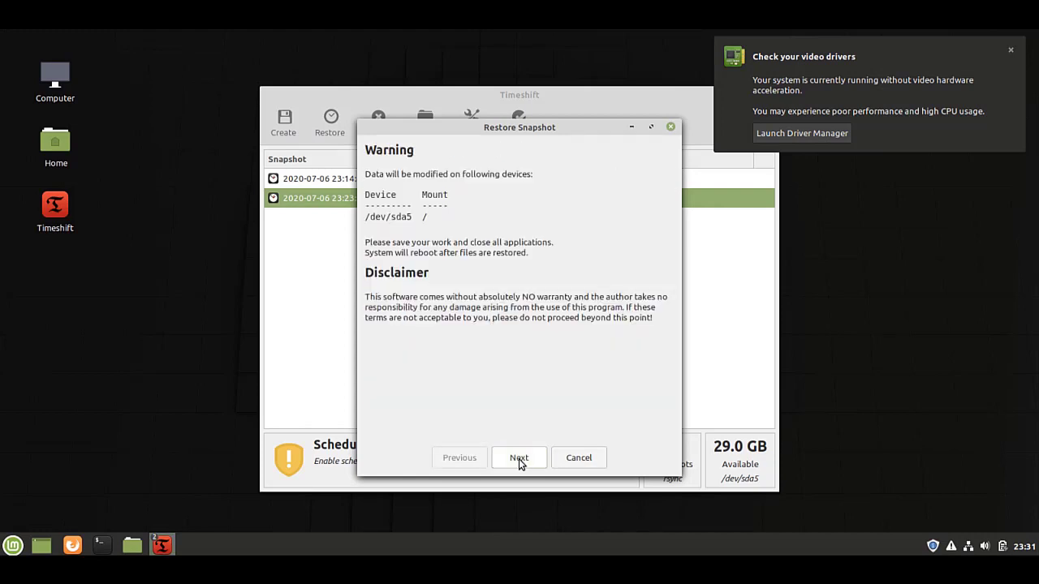
click(518, 458)
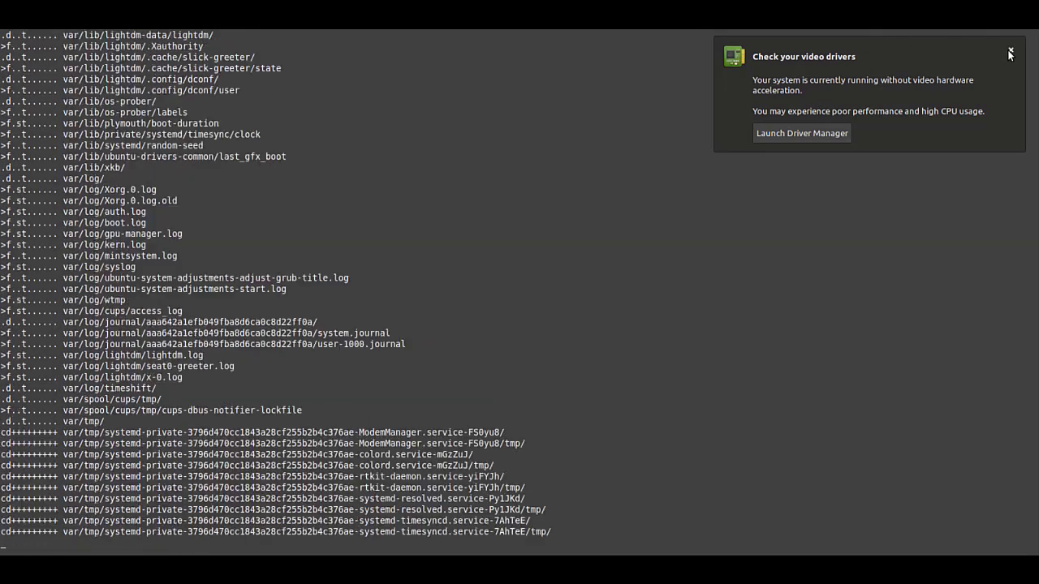
click(1010, 51)
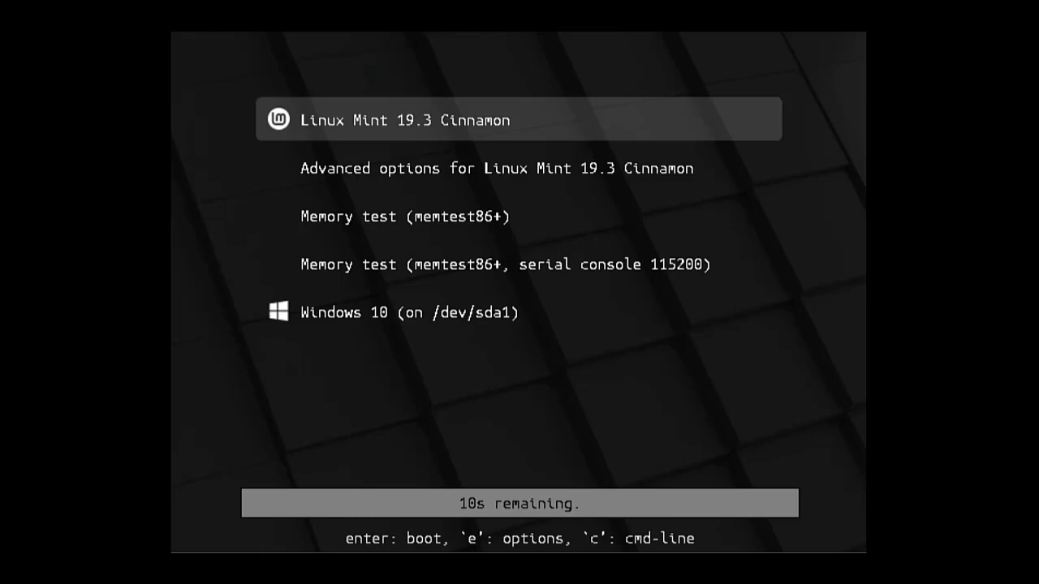
Boot Linux Mint 19.3 Cinnamon and check the desktop for After You.mp3 and VLC media player, closing the video driver notice and Welcome window.
key(Return)
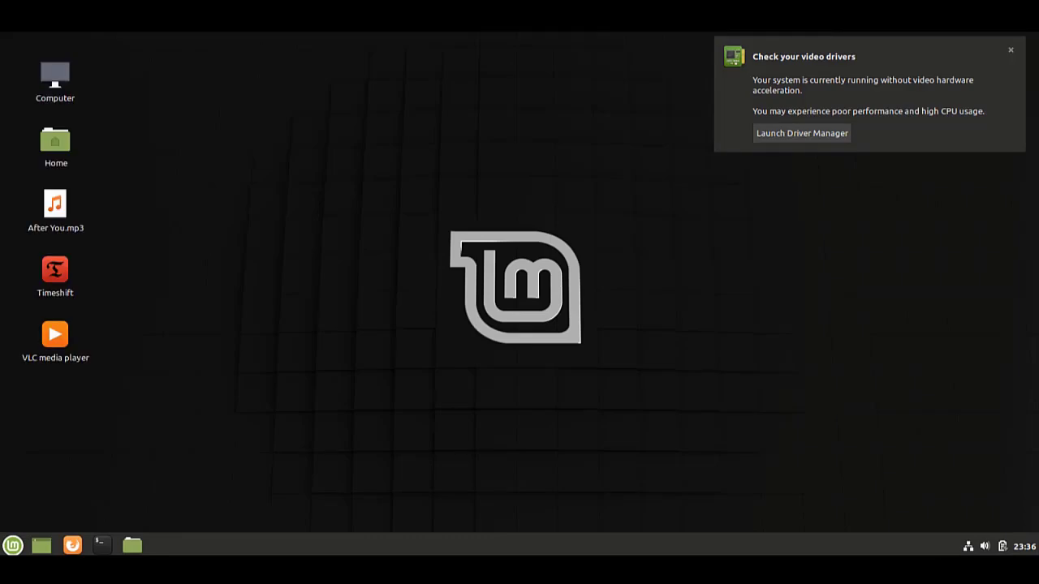
click(1010, 50)
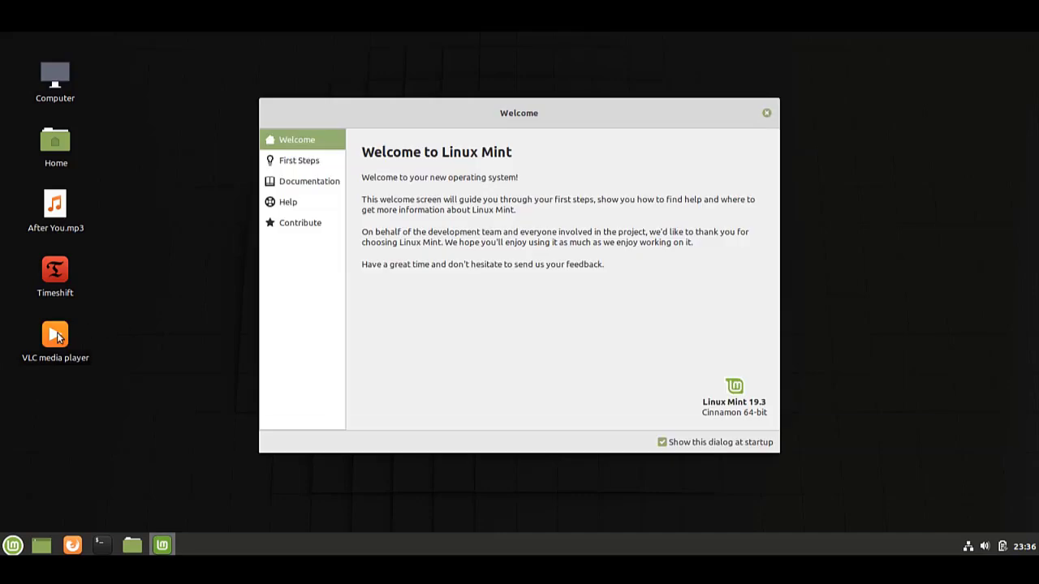
click(58, 339)
click(766, 117)
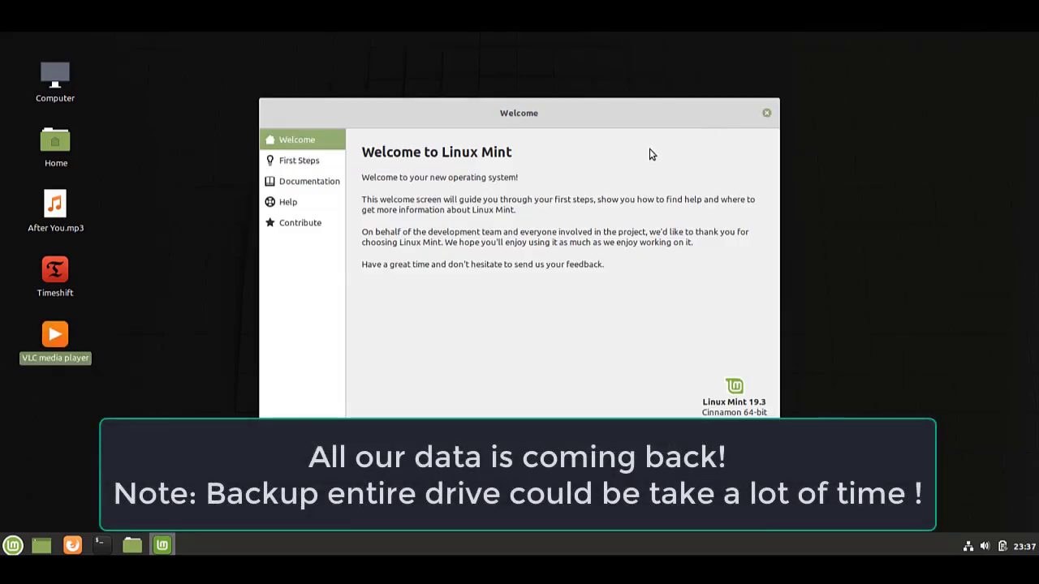
click(72, 215)
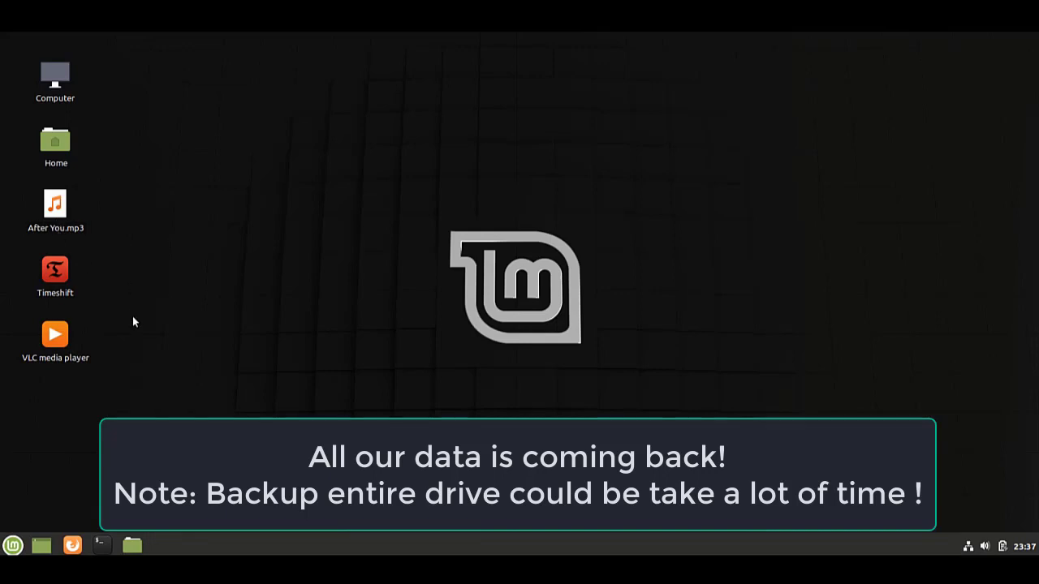